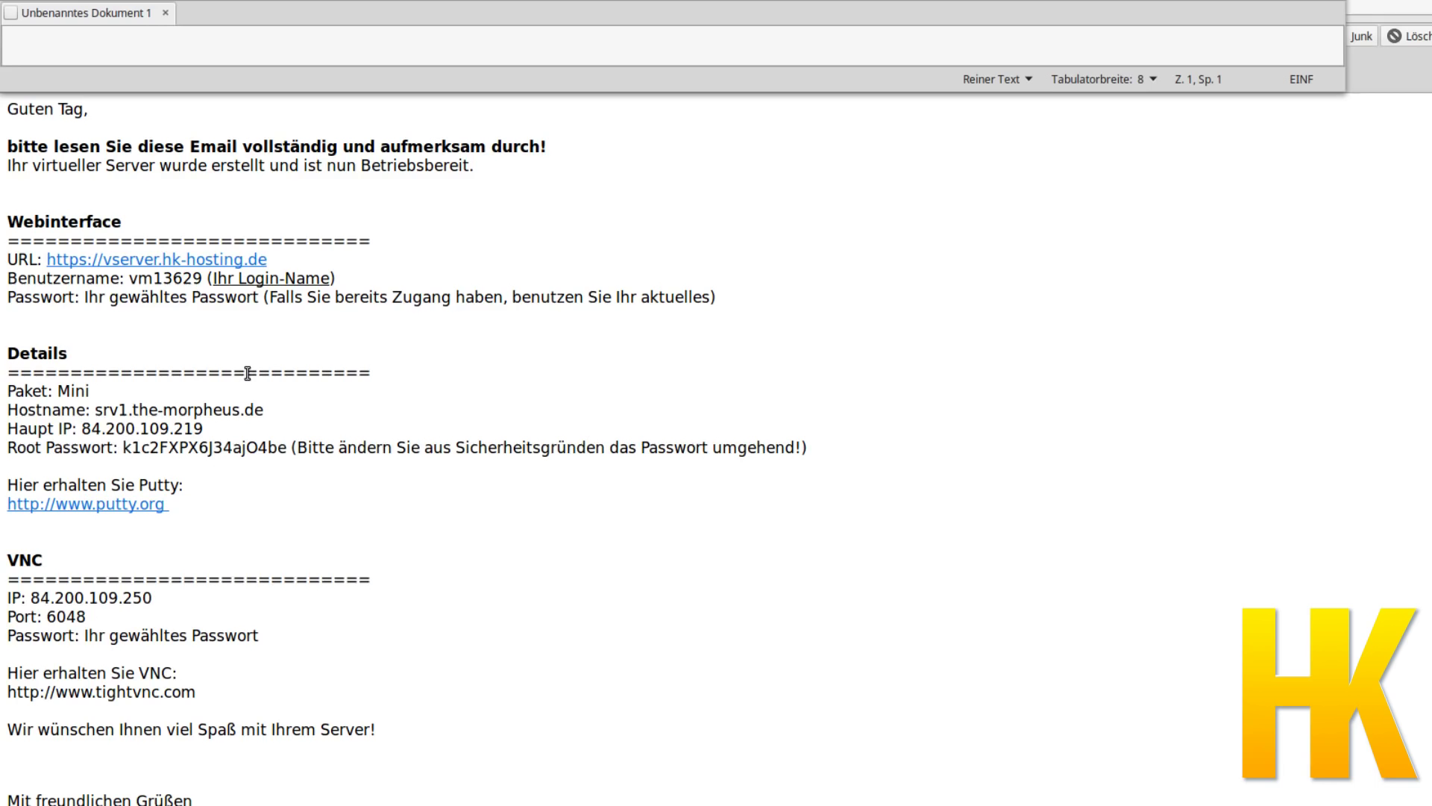
Step: Read through the hosting e-mail with the web interface, server details and VNC access data
scroll(247, 373, down, 3)
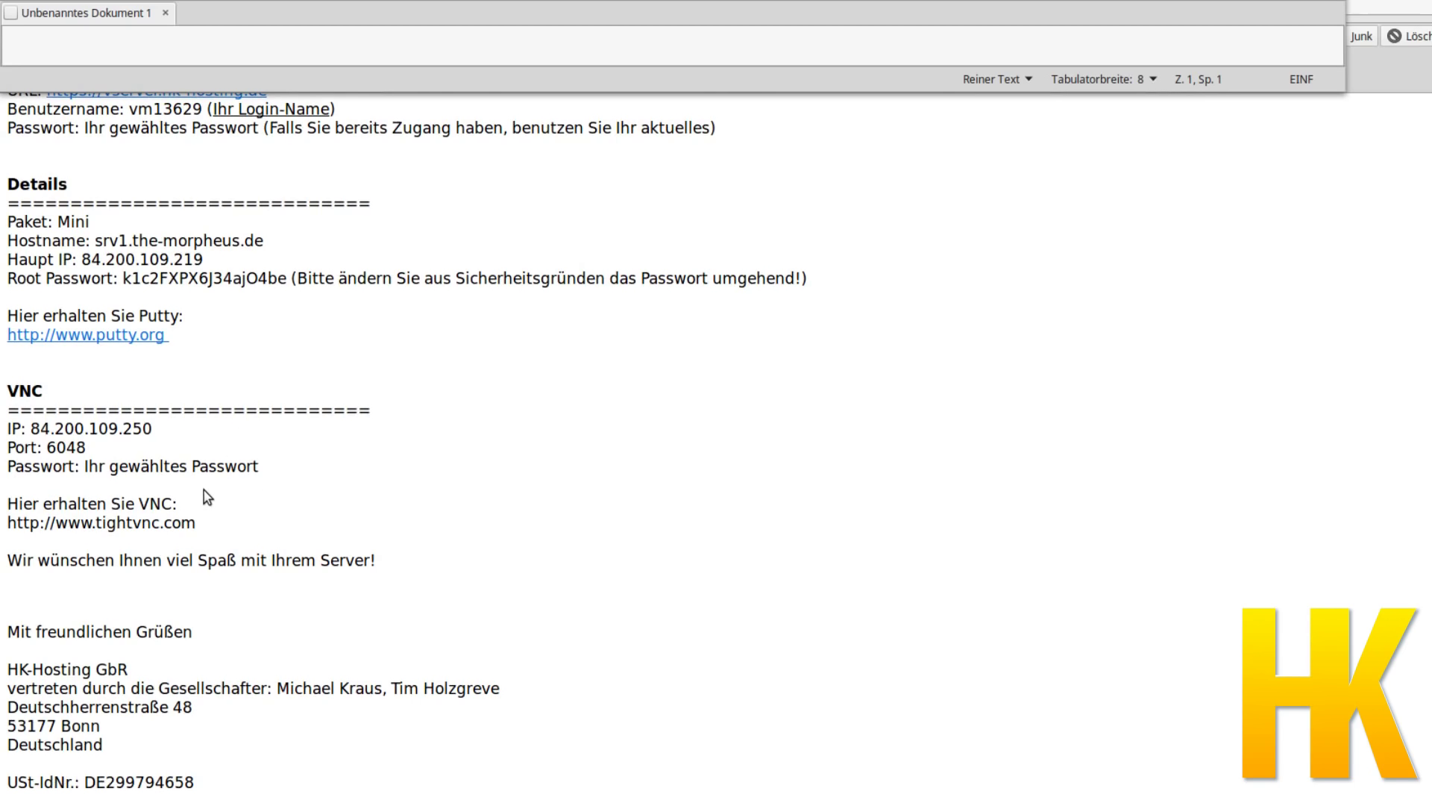
scroll(544, 477, down, 1)
scroll(537, 477, up, 4)
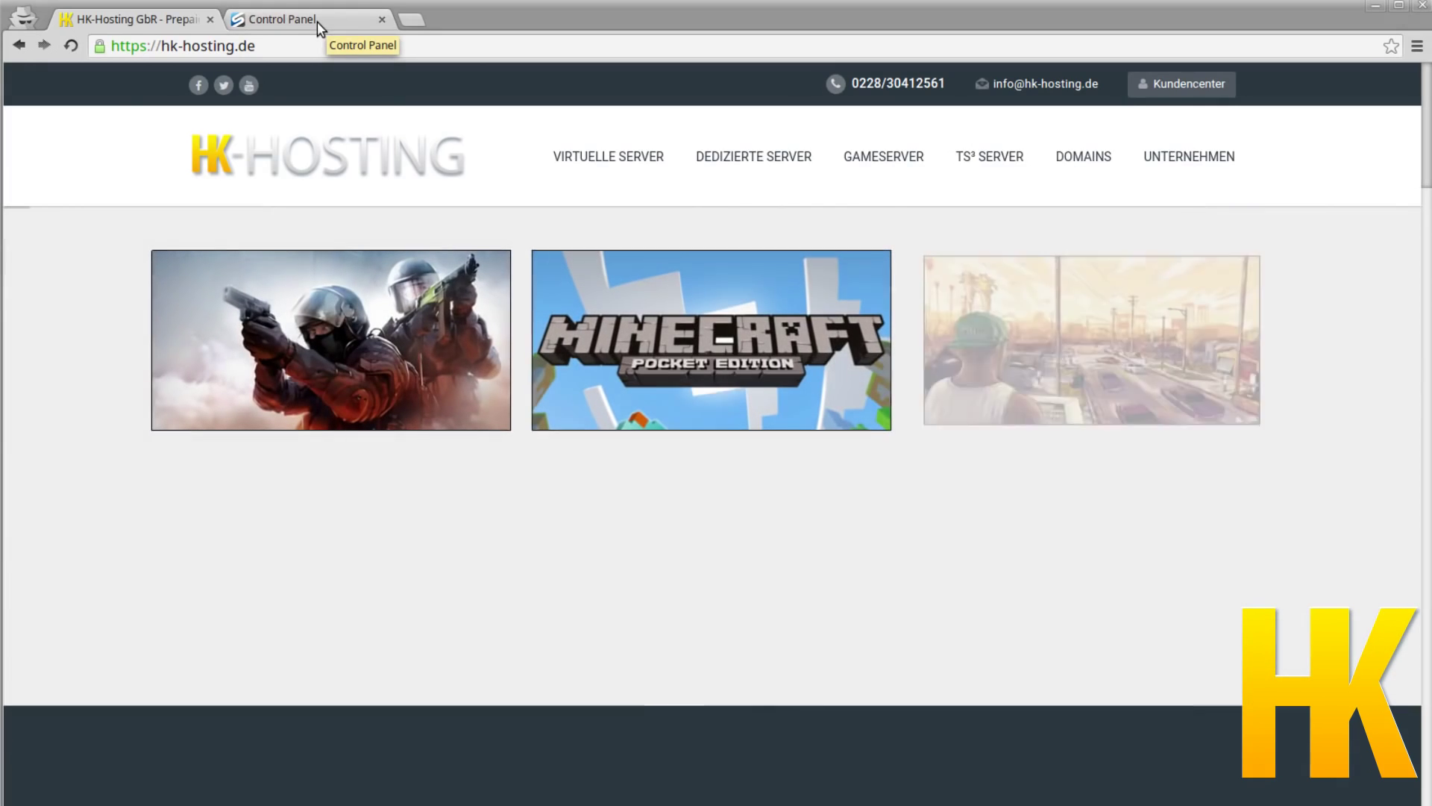
Step: Switch to the server control panel's login page and log in with the prefilled credentials
click(319, 28)
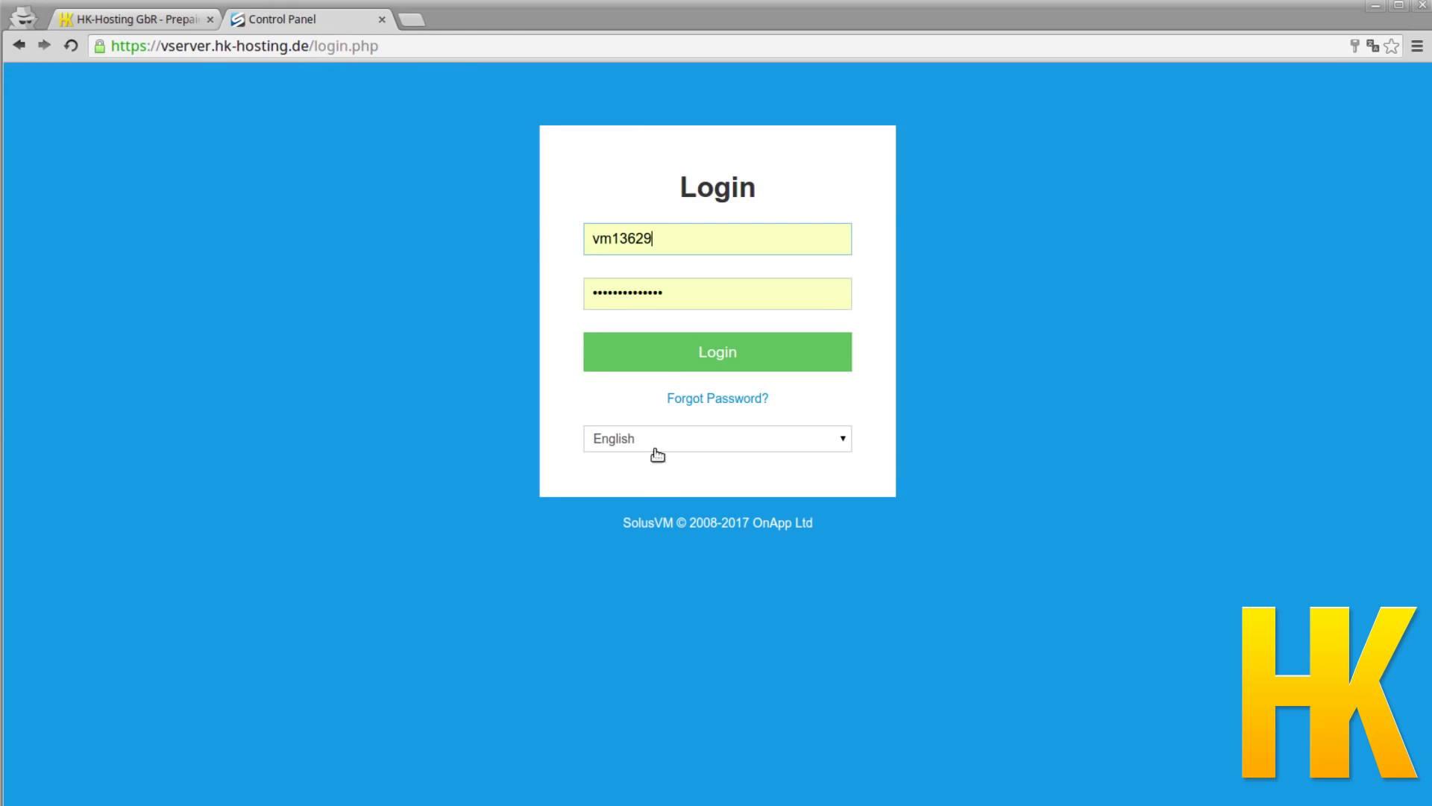
click(721, 361)
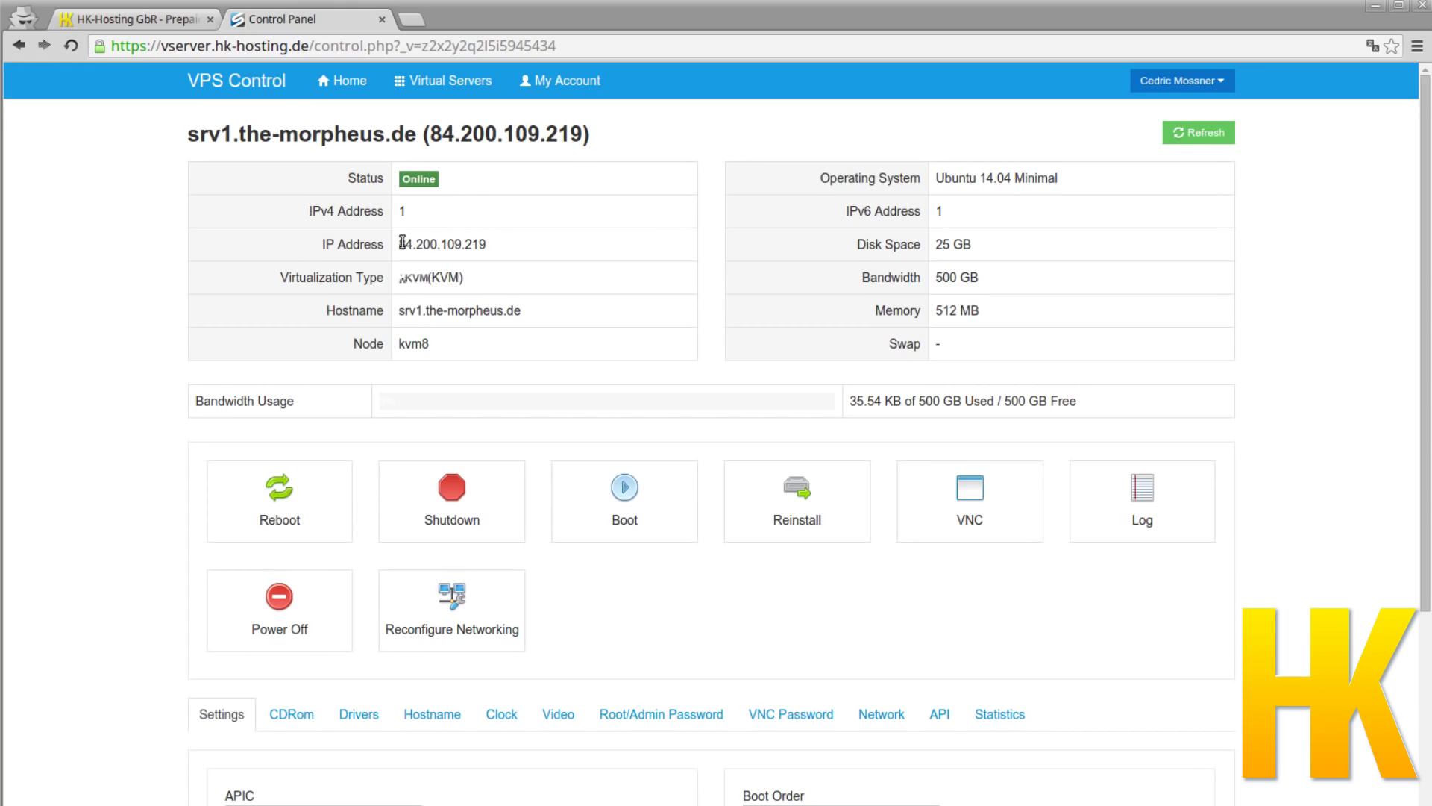
Step: Review the virtual server's overview, highlighting its IP address, disk space, hostname and operating system
drag(402, 242, 501, 250)
click(502, 251)
double_click(943, 244)
drag(955, 244, 987, 245)
click(710, 334)
drag(398, 311, 563, 319)
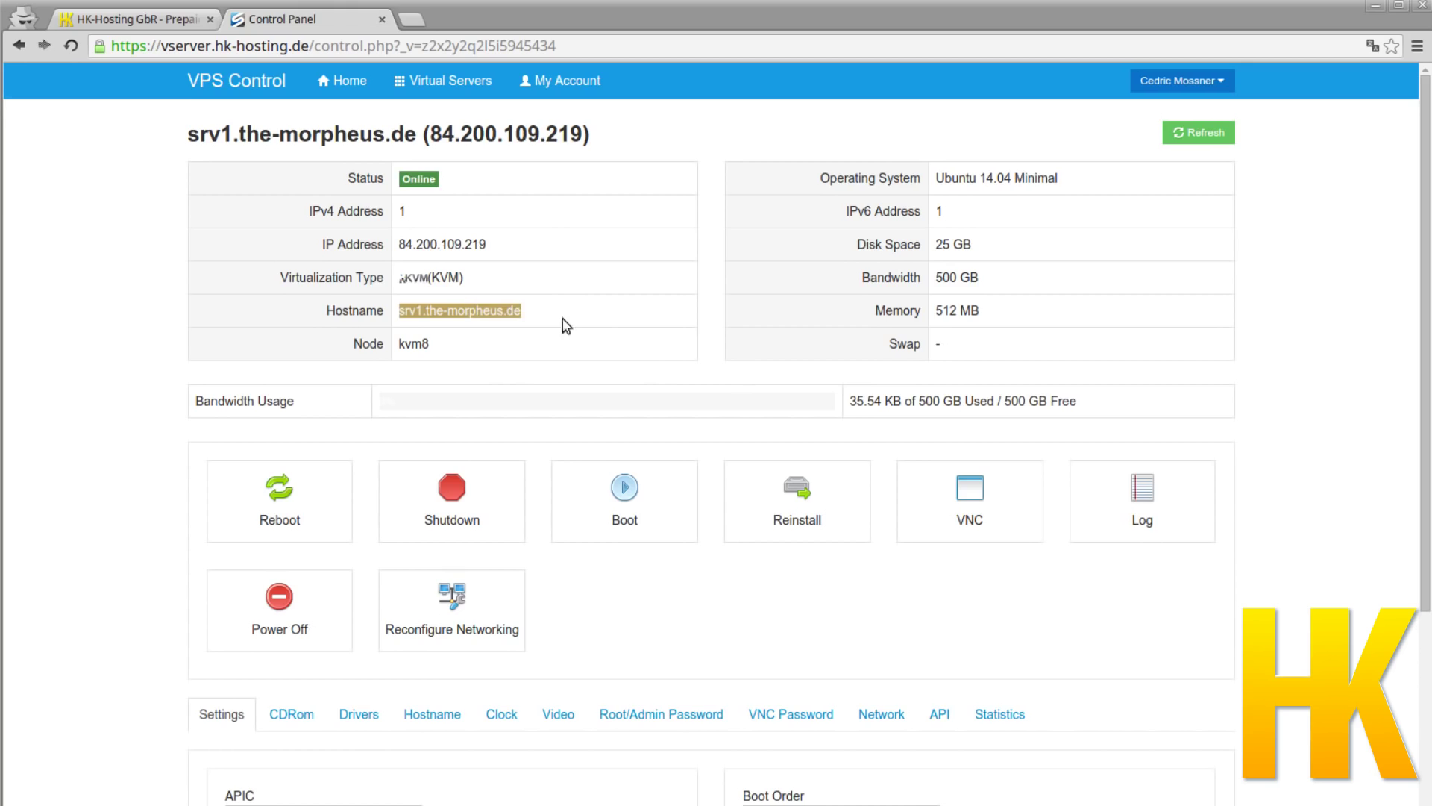
click(570, 313)
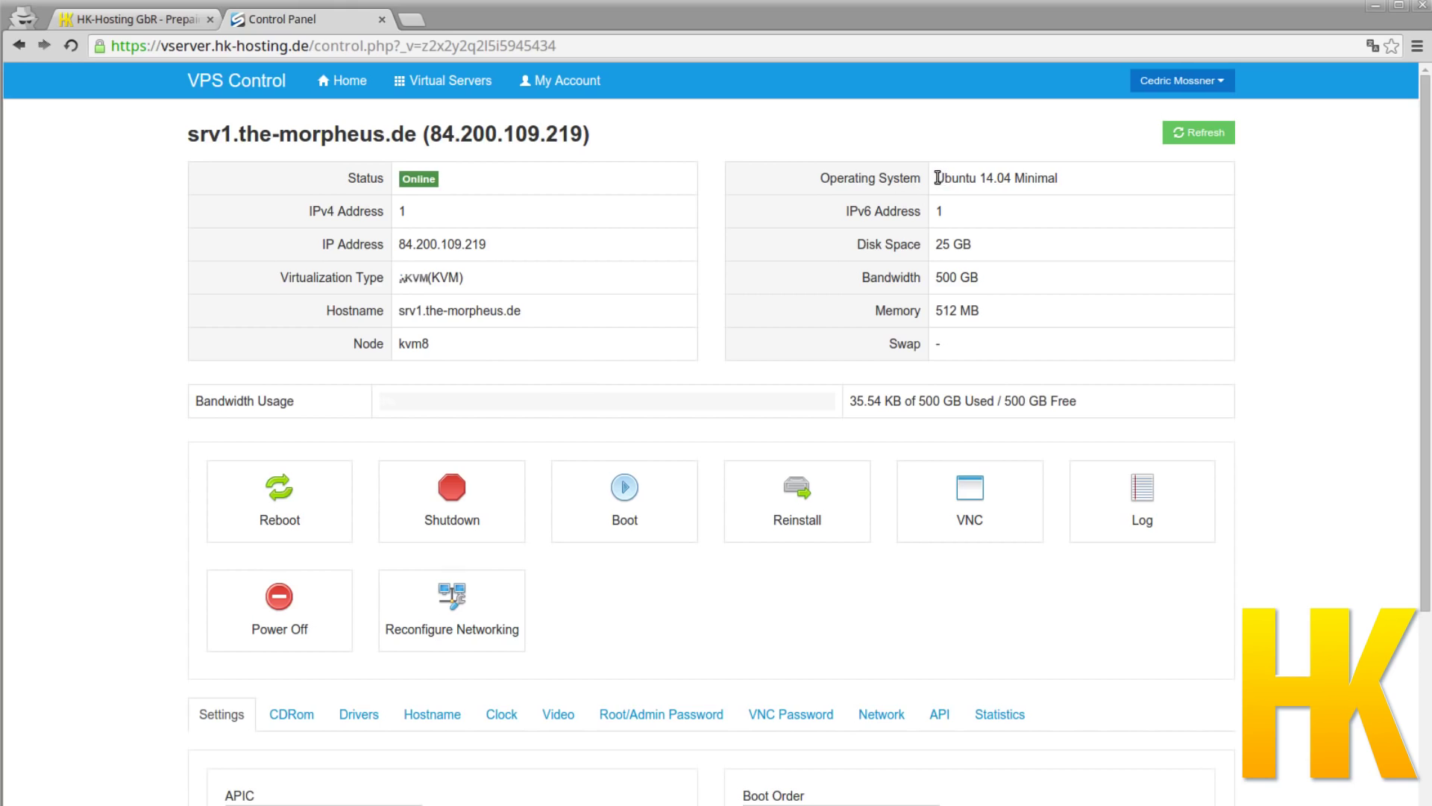
drag(938, 177, 1060, 179)
click(1087, 189)
Step: Close the terminal window and inspect the available boot order options in the server's settings without changing them
scroll(1220, 565, down, 2)
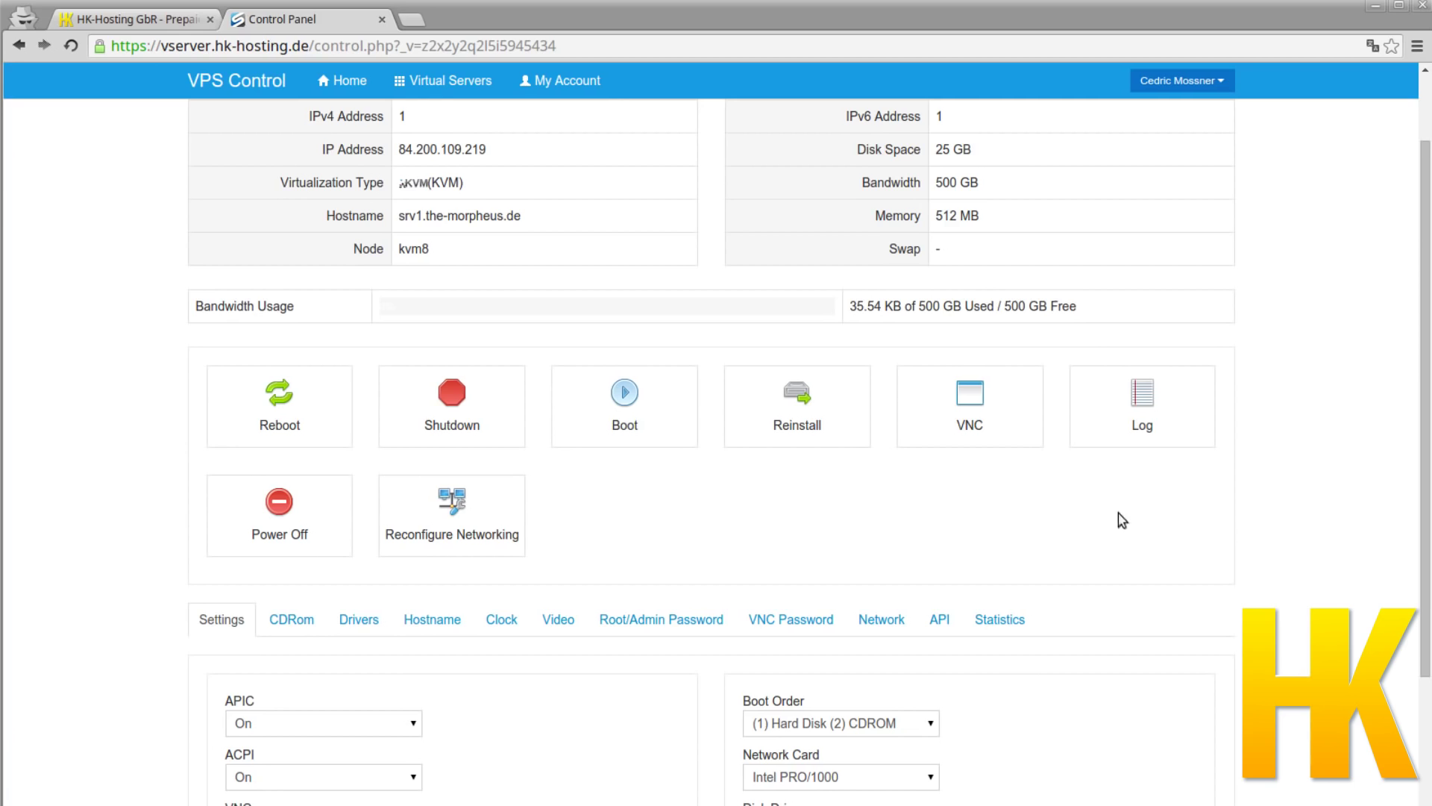
scroll(1147, 542, down, 3)
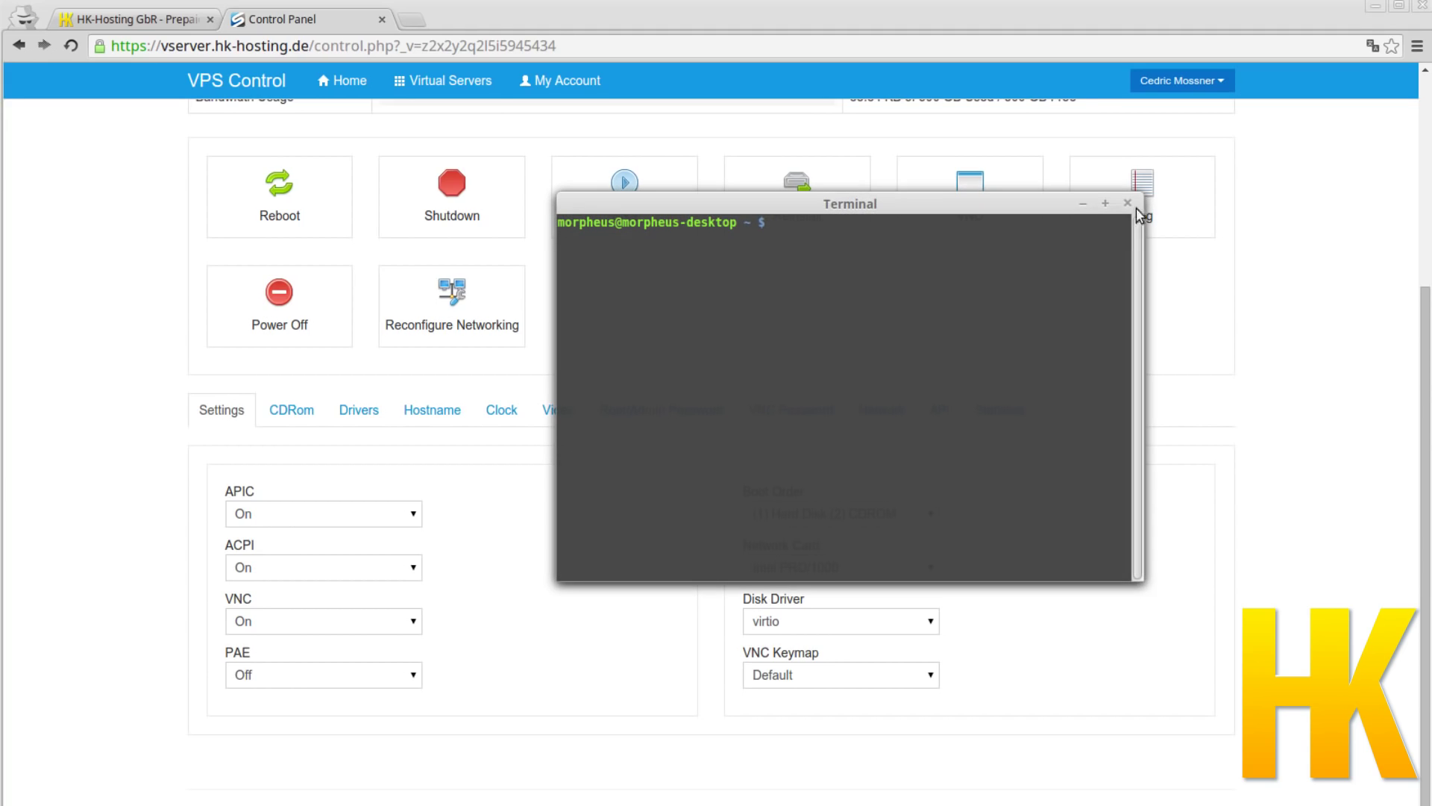
click(1128, 204)
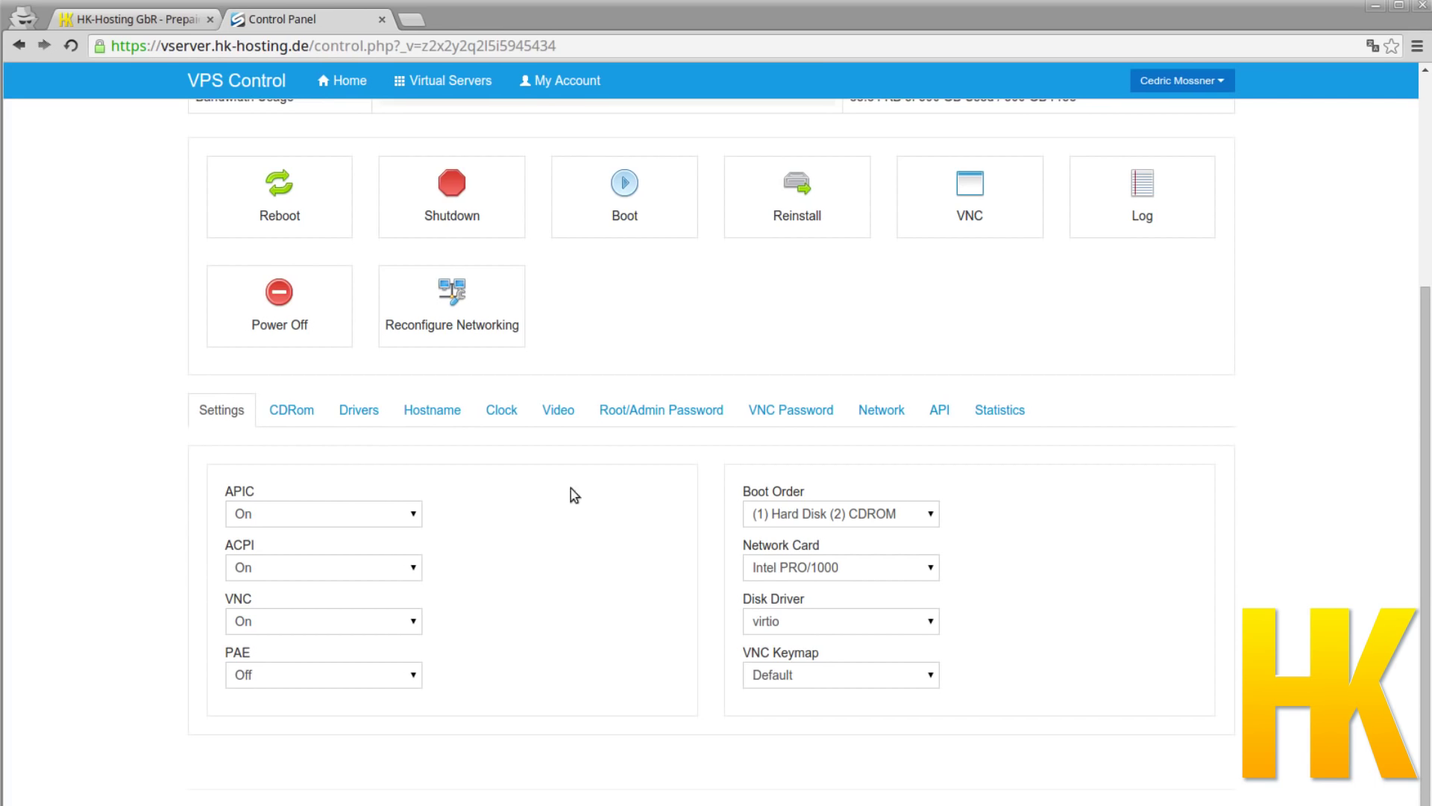
click(852, 519)
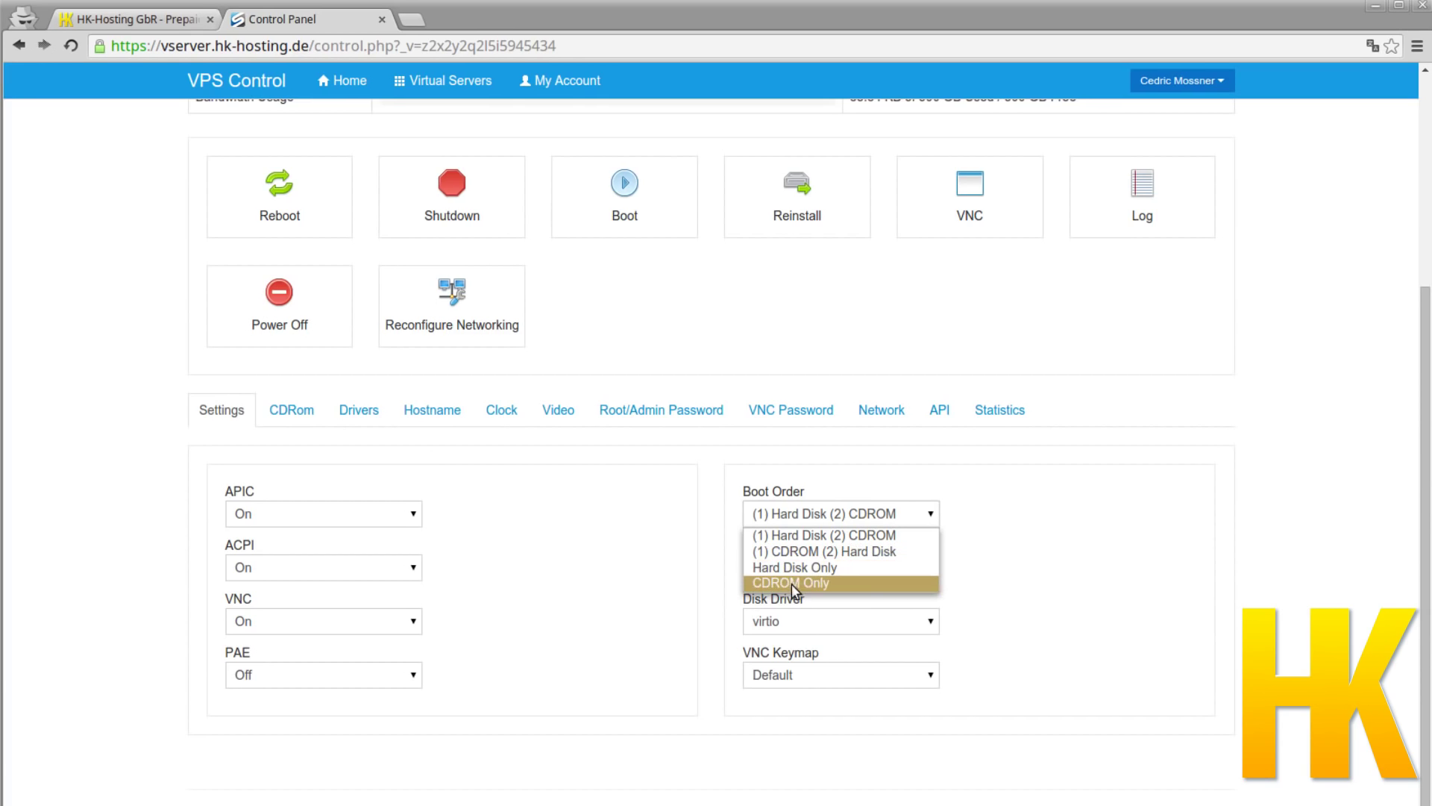
click(1150, 500)
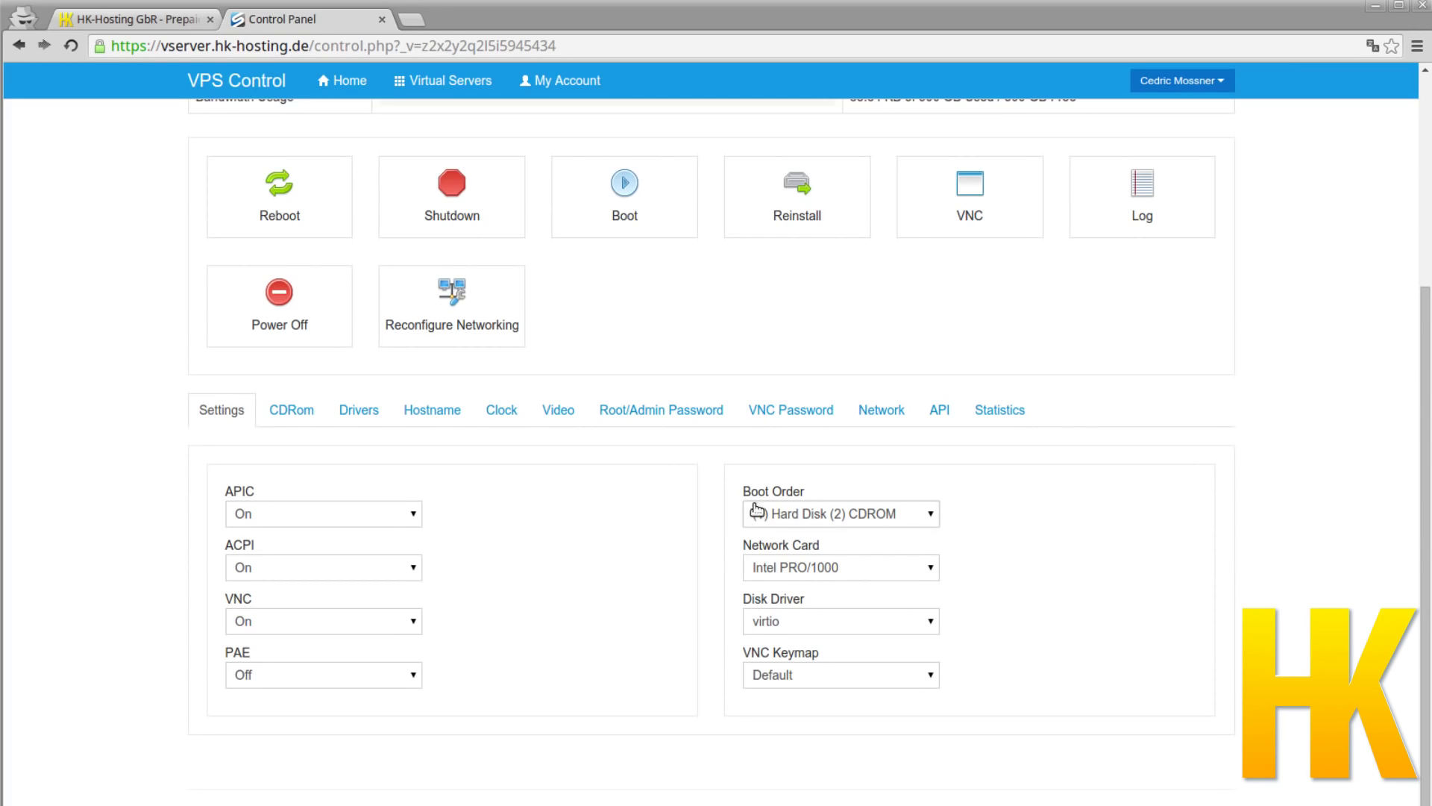
Step: Inspect the list of installation and rescue images that can be mounted as the server's CDRom
click(281, 424)
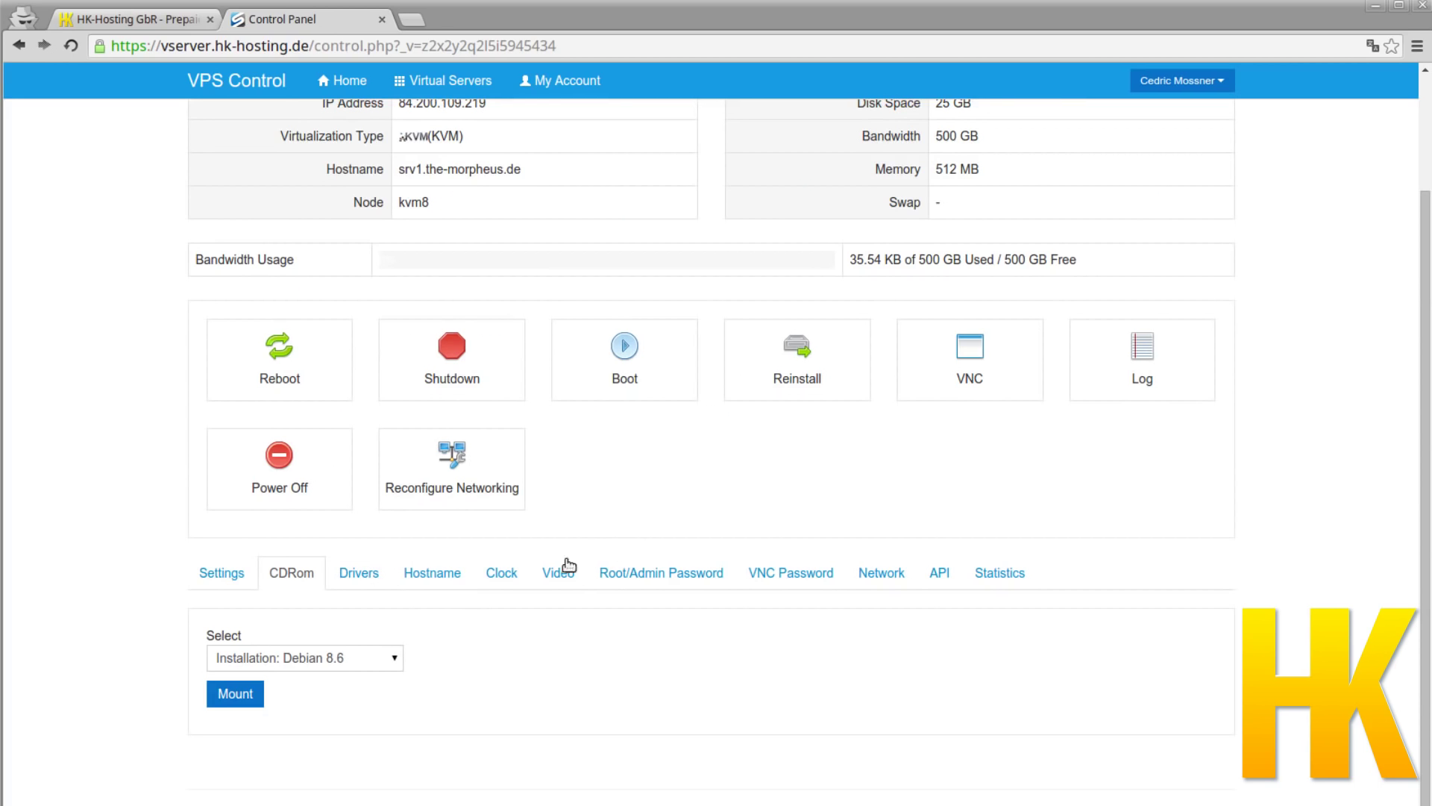
click(319, 666)
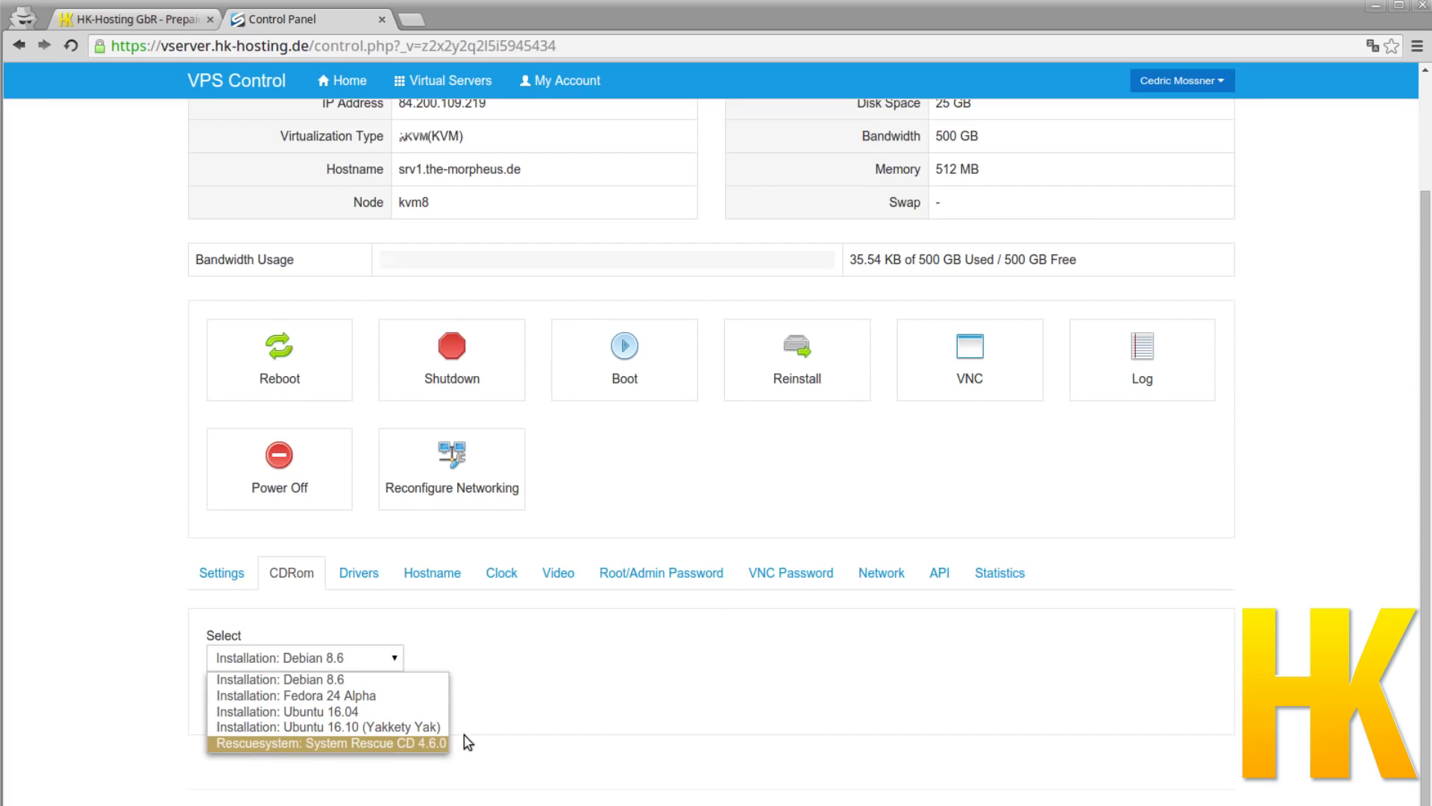
click(732, 655)
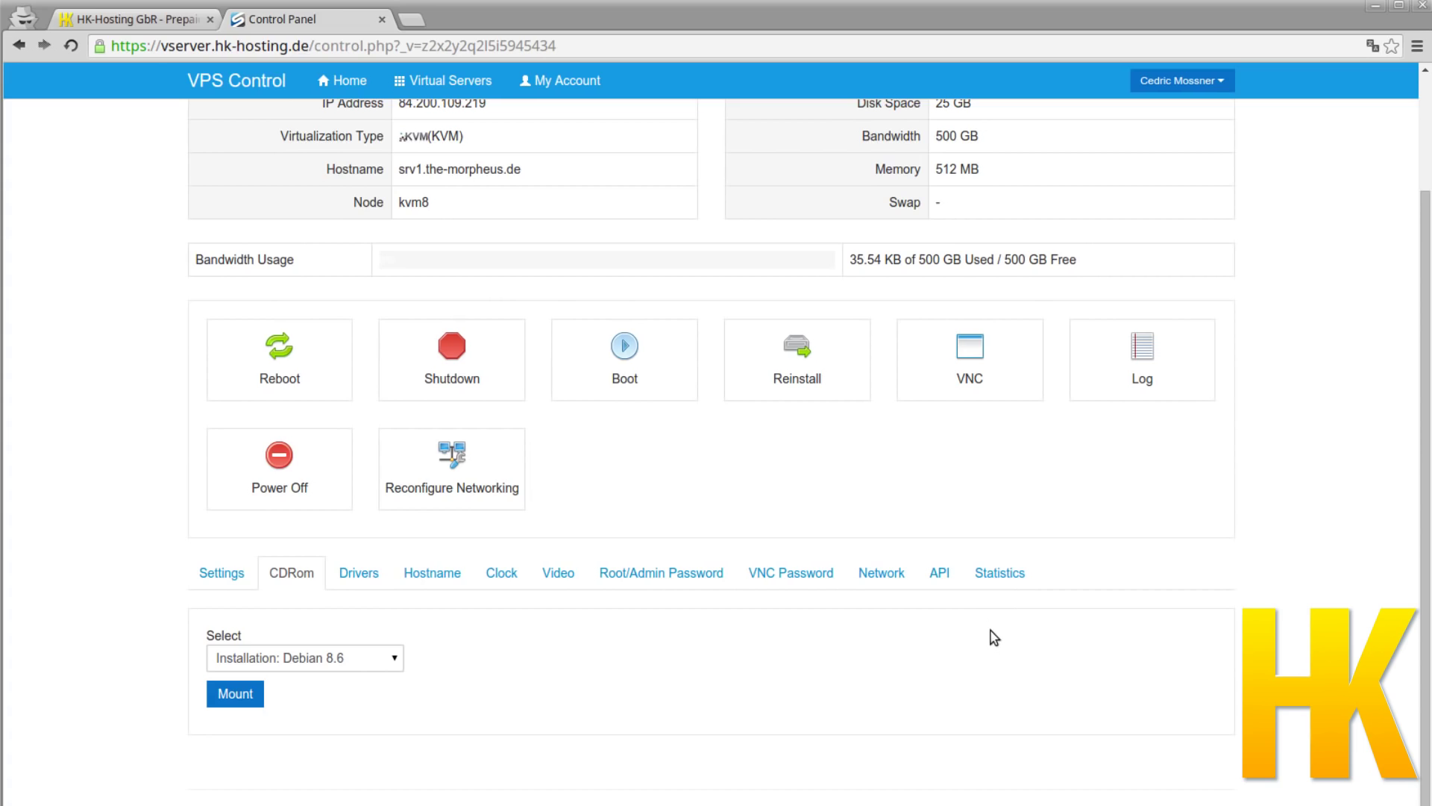
Step: Look at the server's driver mounting options and its hostname change form, comparing with the hostname in the overview
click(359, 572)
scroll(406, 636, down, 1)
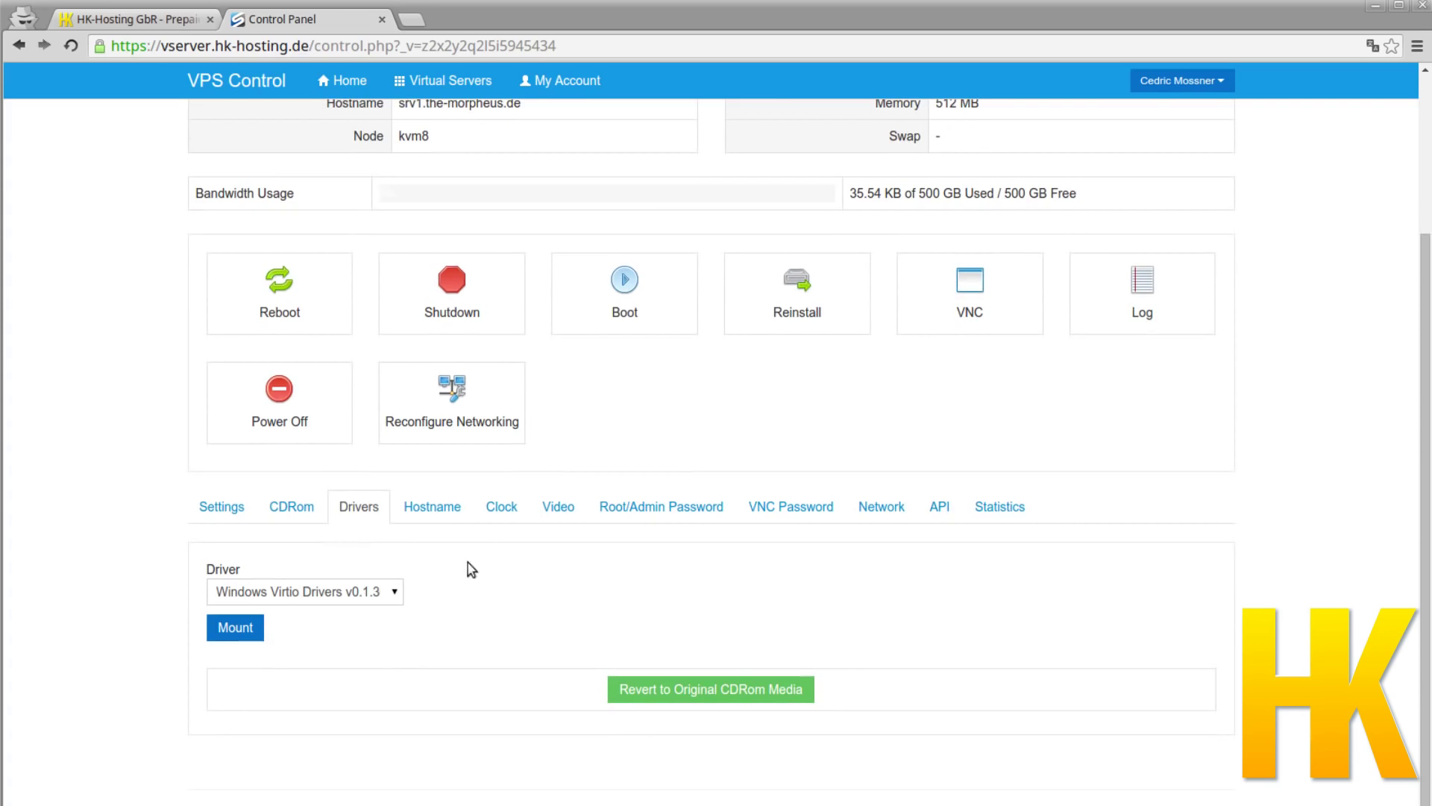
scroll(438, 614, up, 2)
click(442, 602)
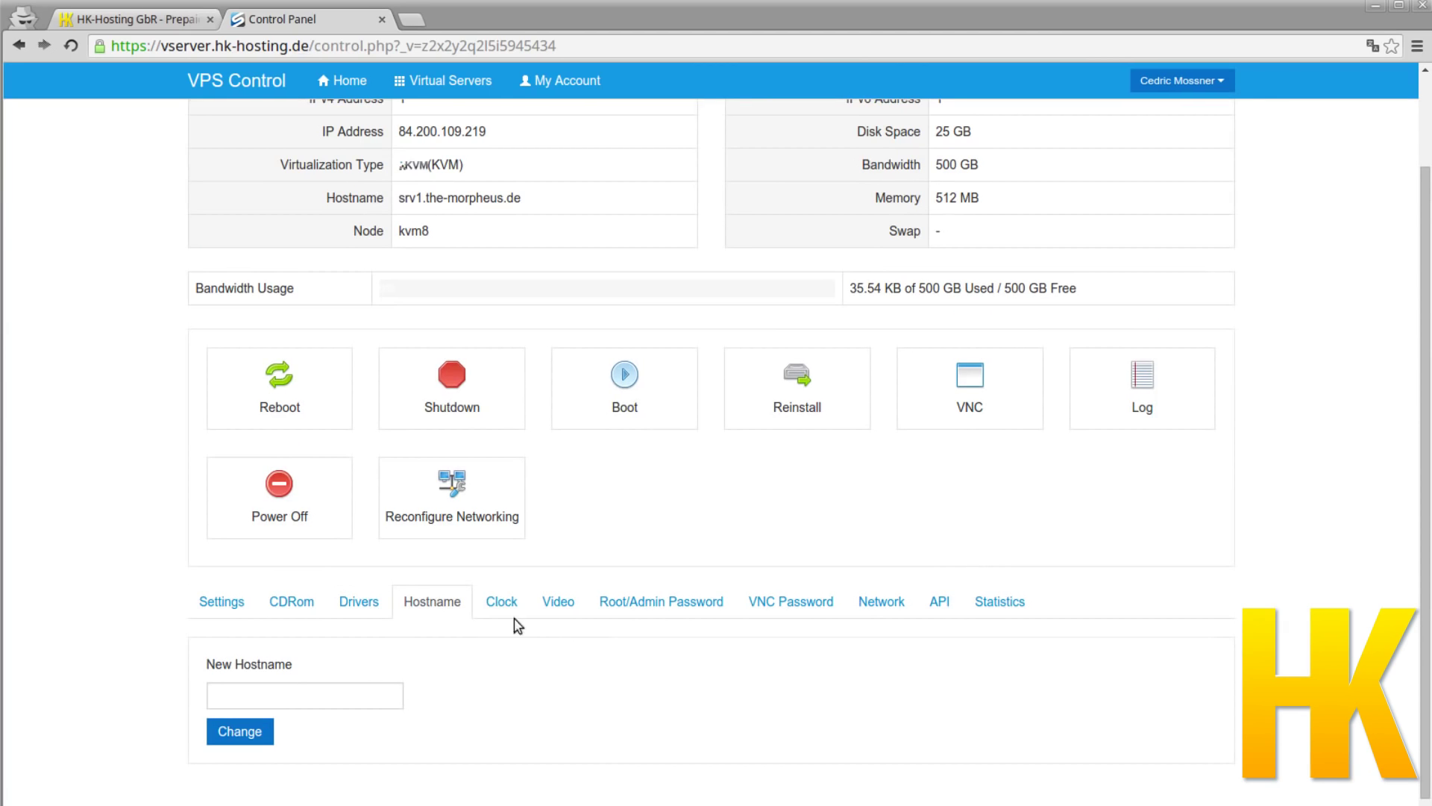
scroll(561, 293, up, 1)
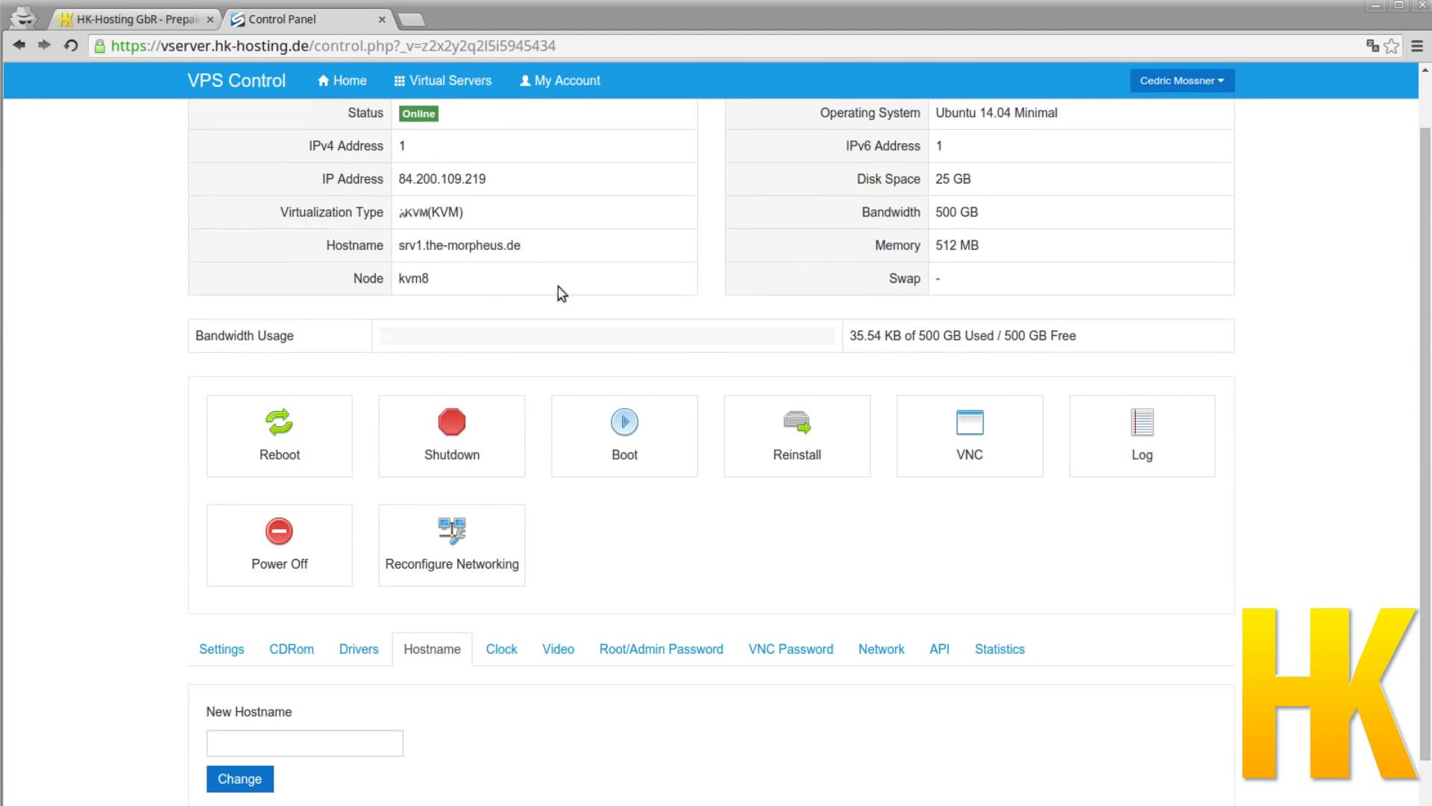
scroll(649, 704, down, 1)
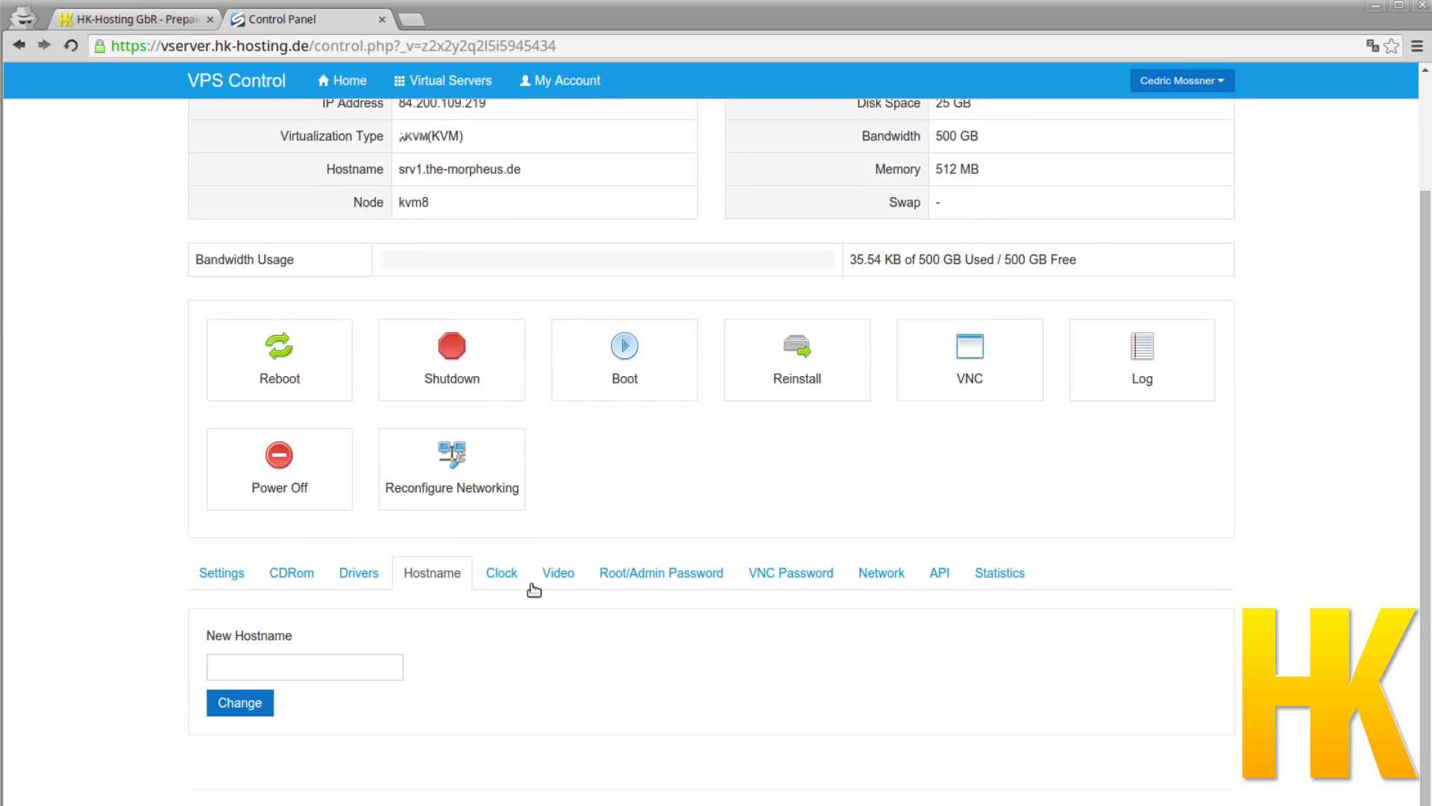
Step: Inspect the available clock types for the server, leaving the selection on Default
click(501, 584)
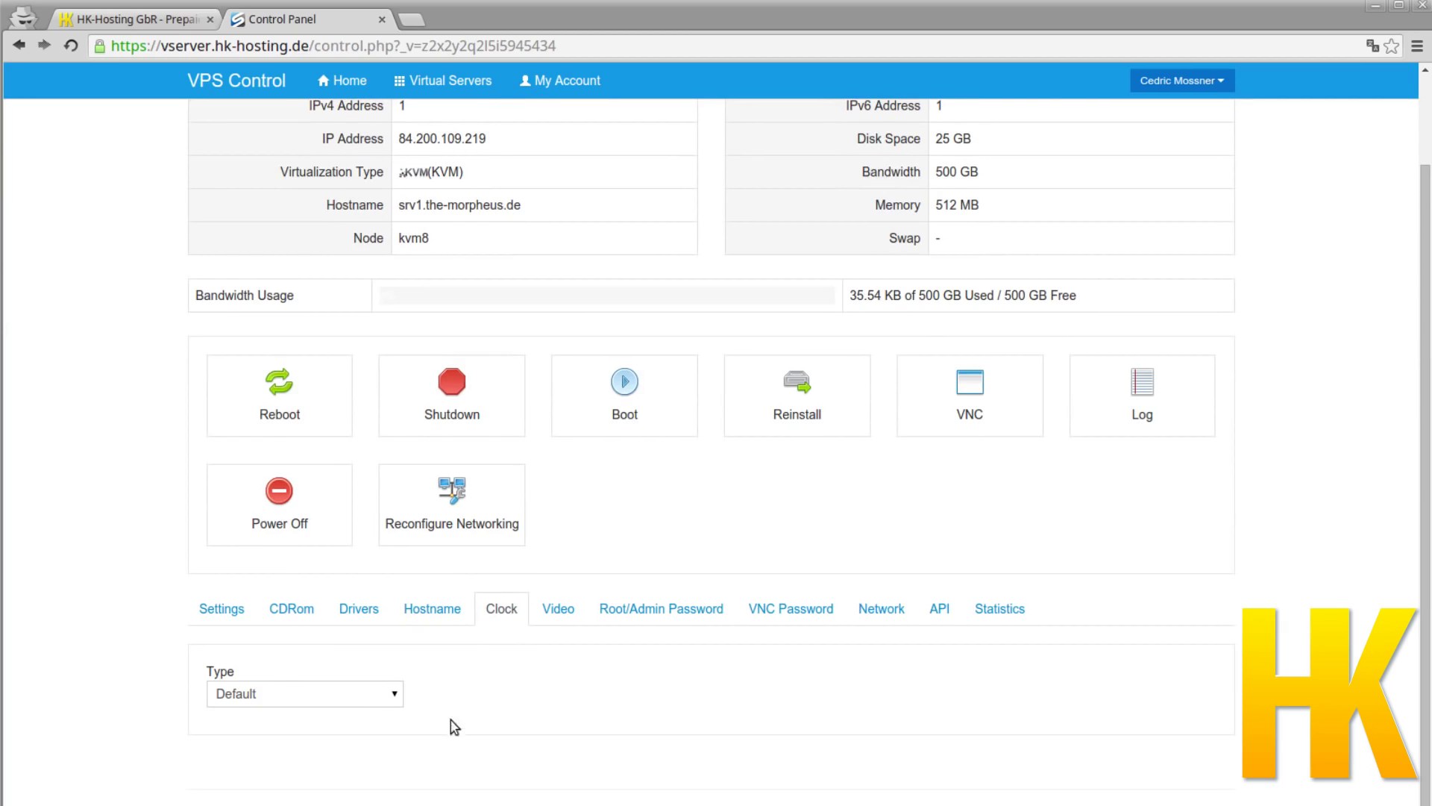
click(284, 696)
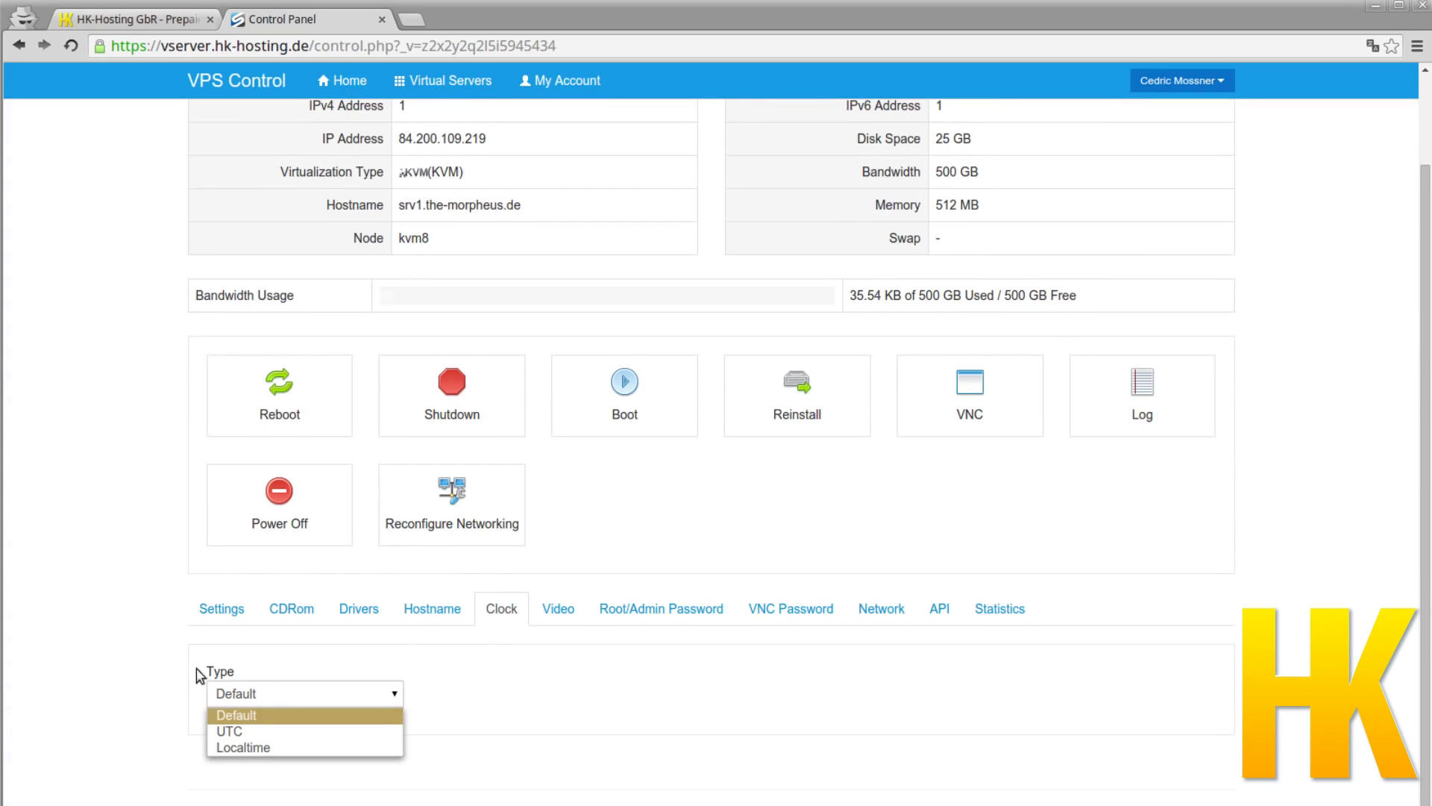
click(520, 684)
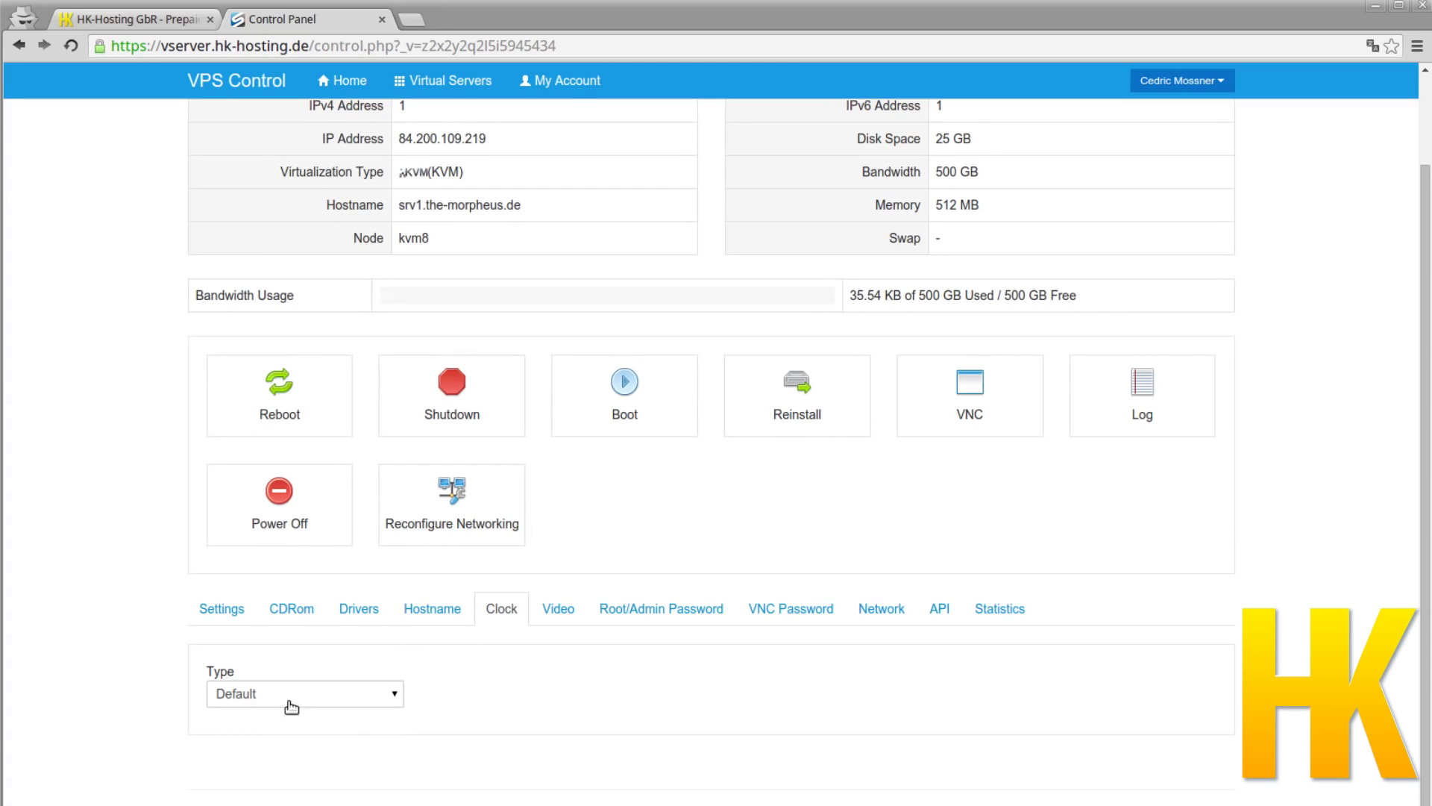
click(261, 700)
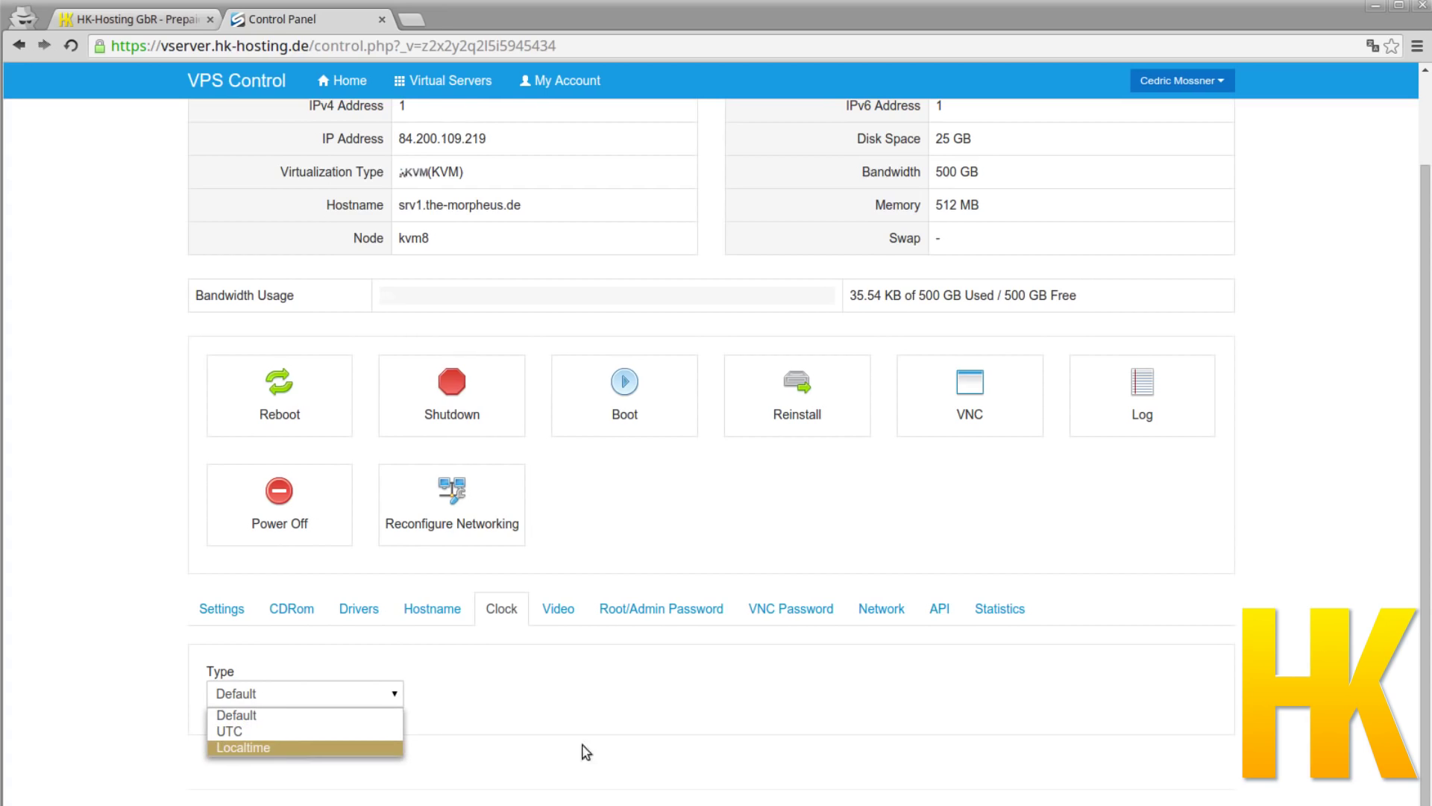
click(841, 714)
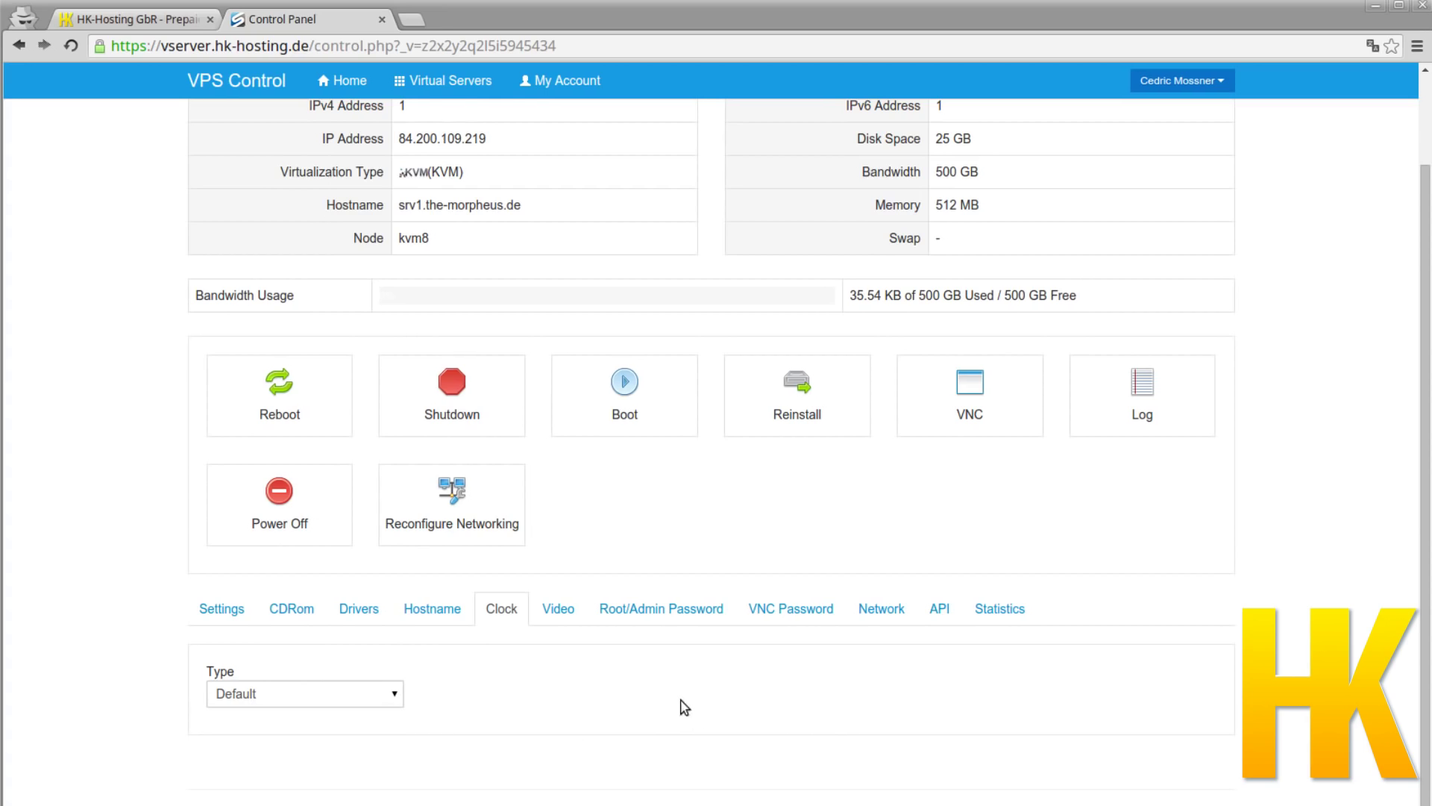
Step: View the root/admin password change section and the server's IPv4 and IPv6 network settings
click(657, 609)
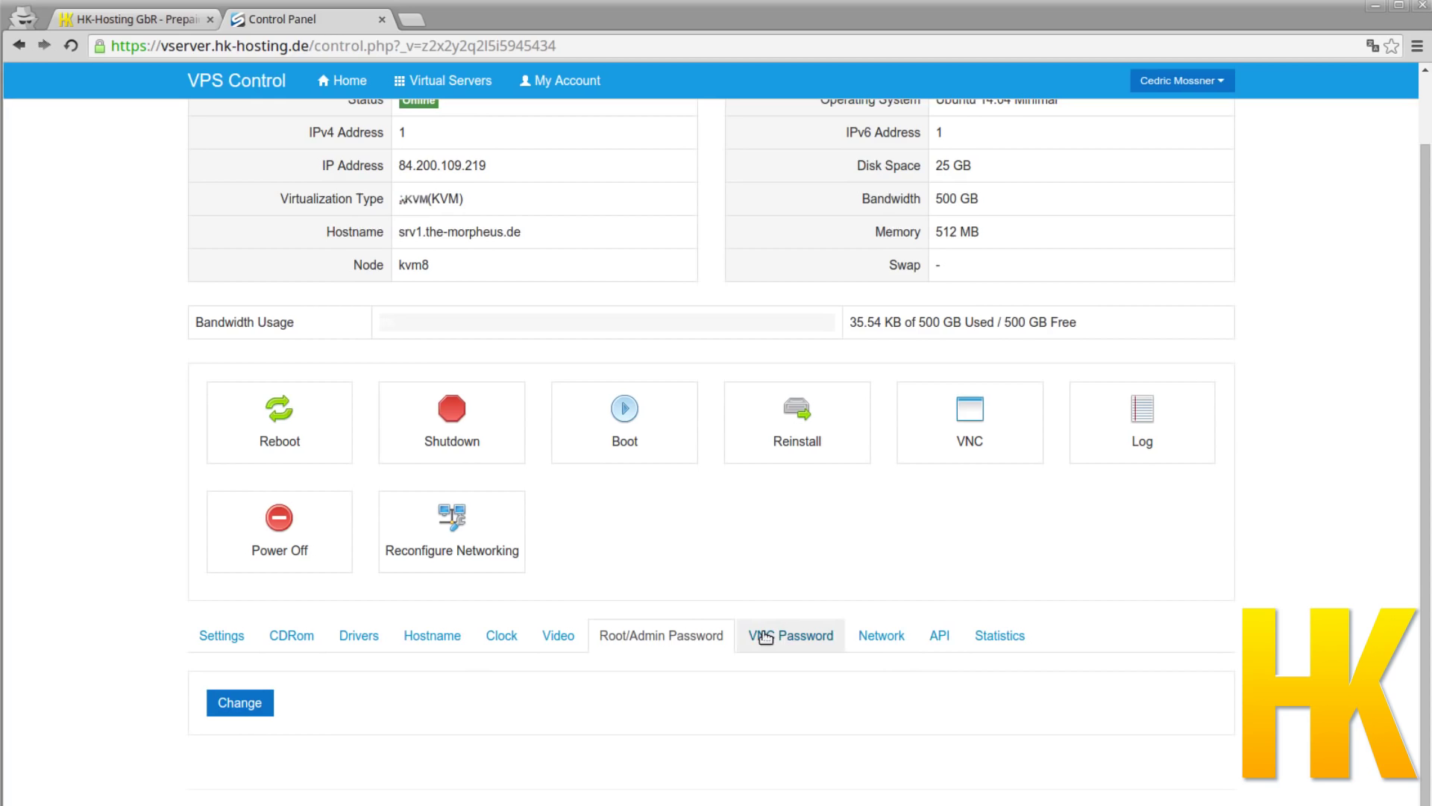
click(881, 635)
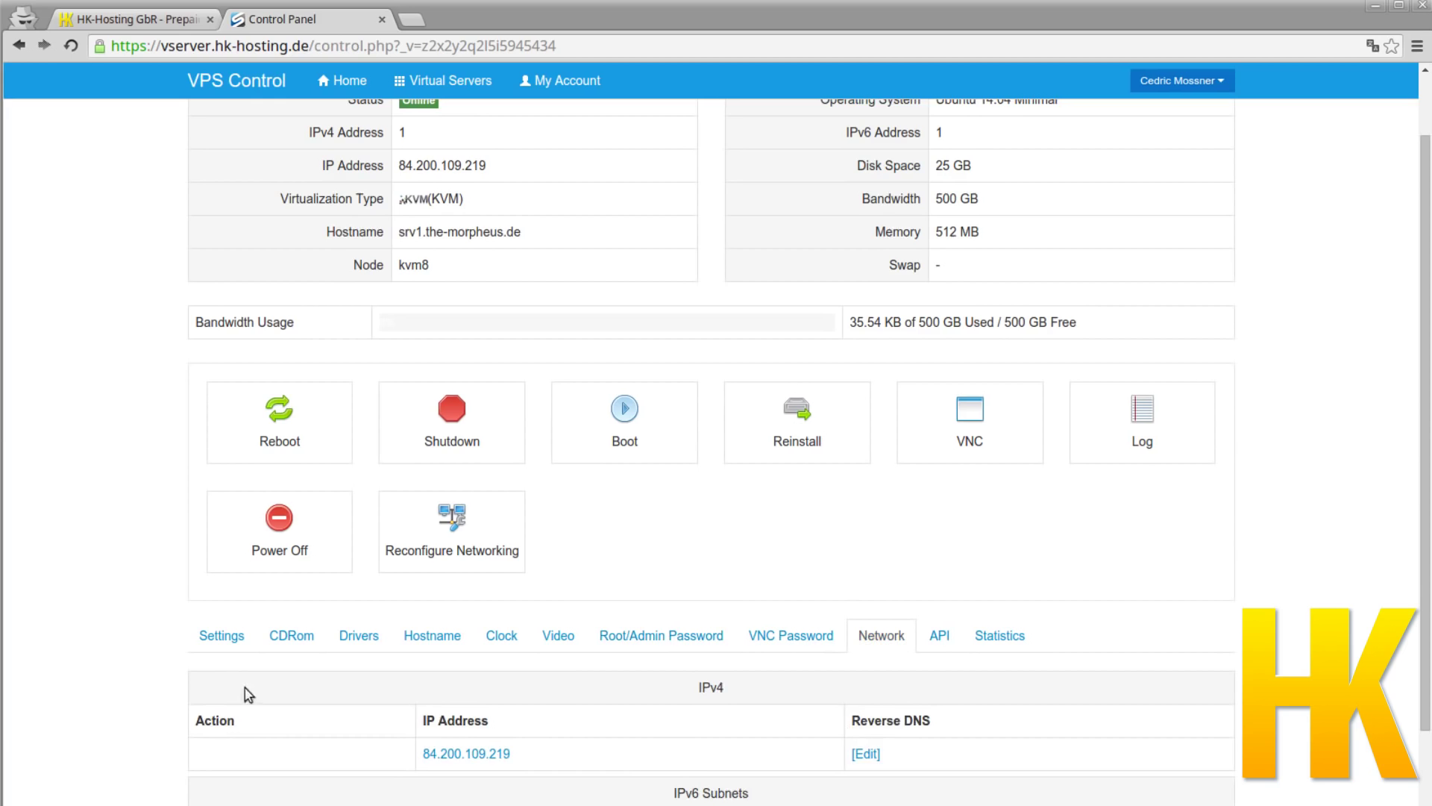
scroll(246, 672, down, 2)
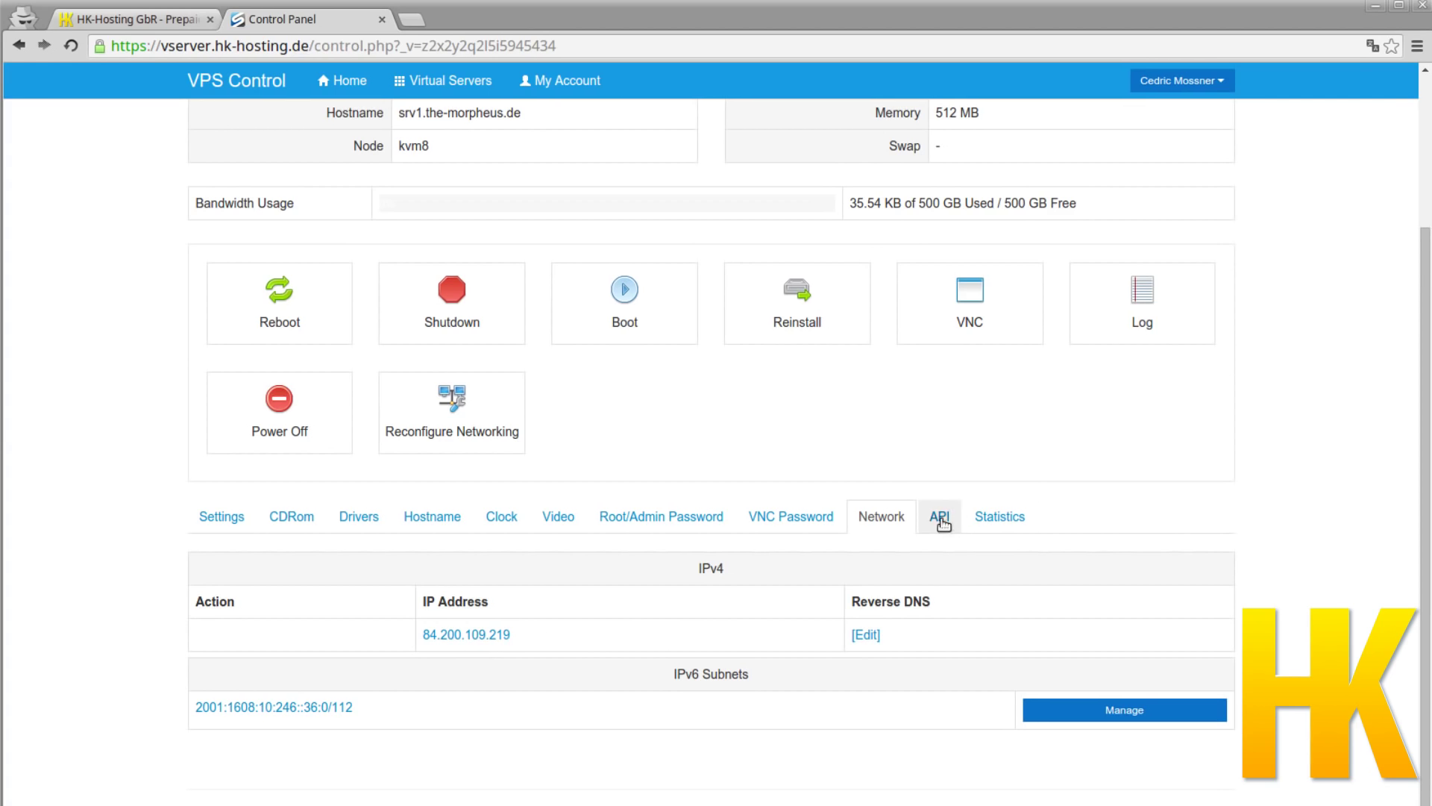
scroll(459, 597, up, 1)
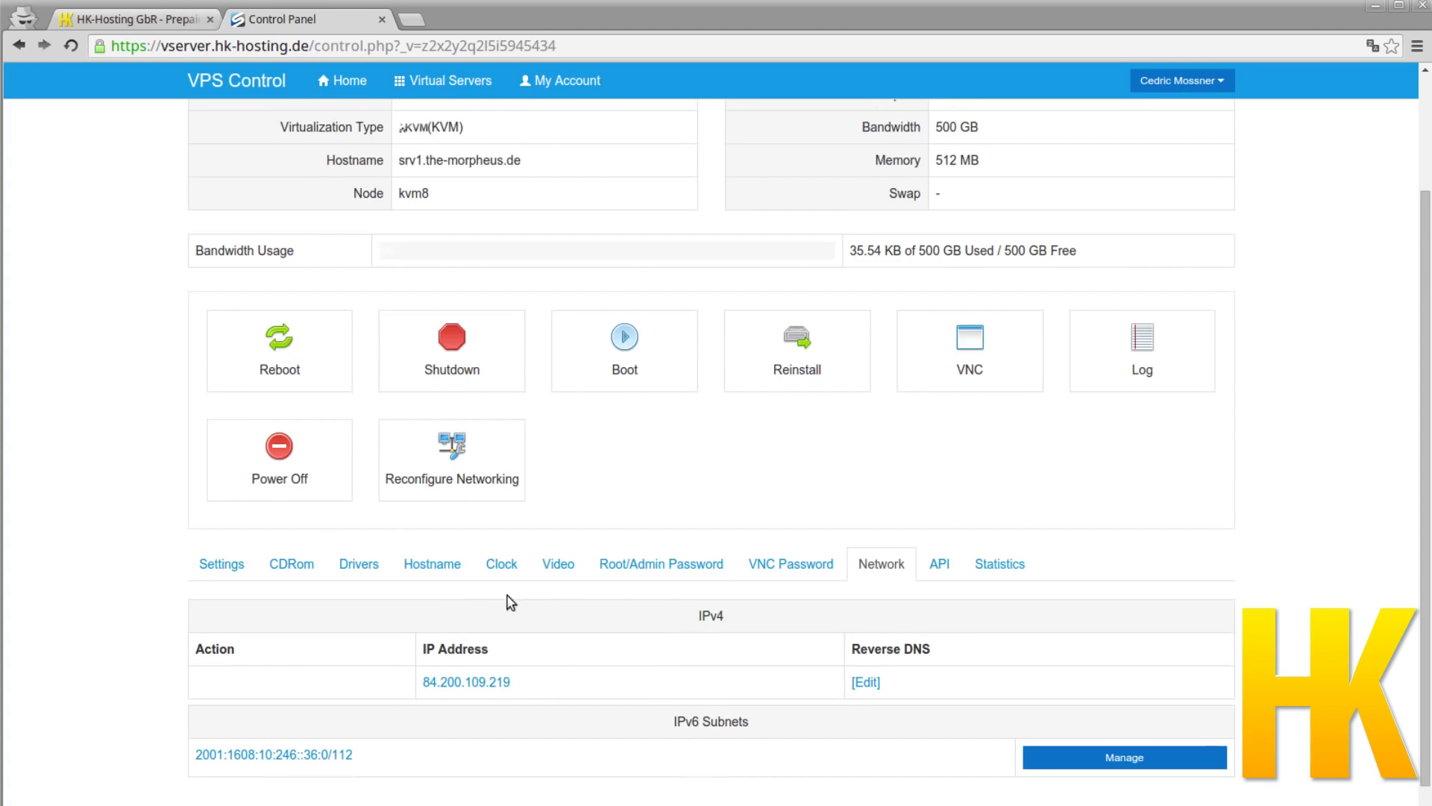